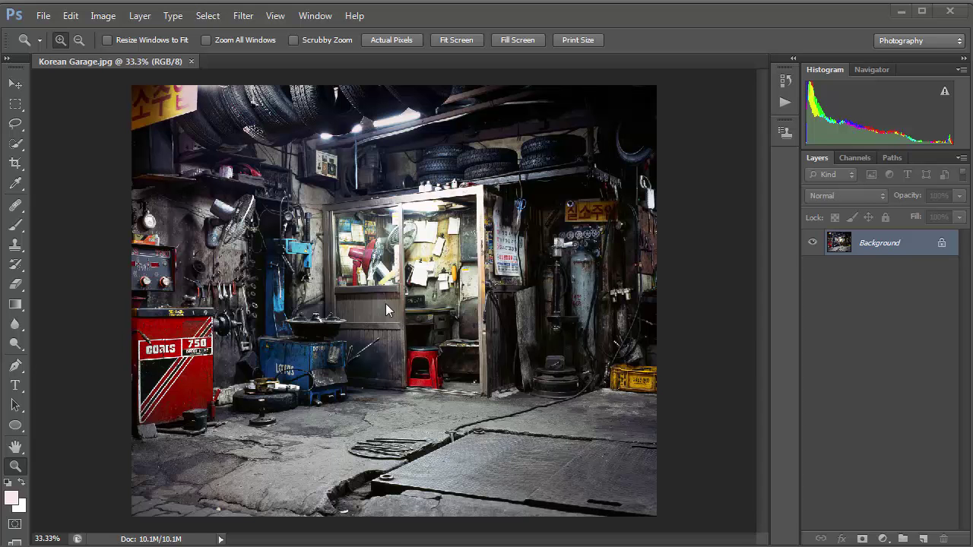
Zoom to full size on the garage booth and pan to the Coats and Lotus machines.
{"action": "left_click", "coordinate": [364, 276]}
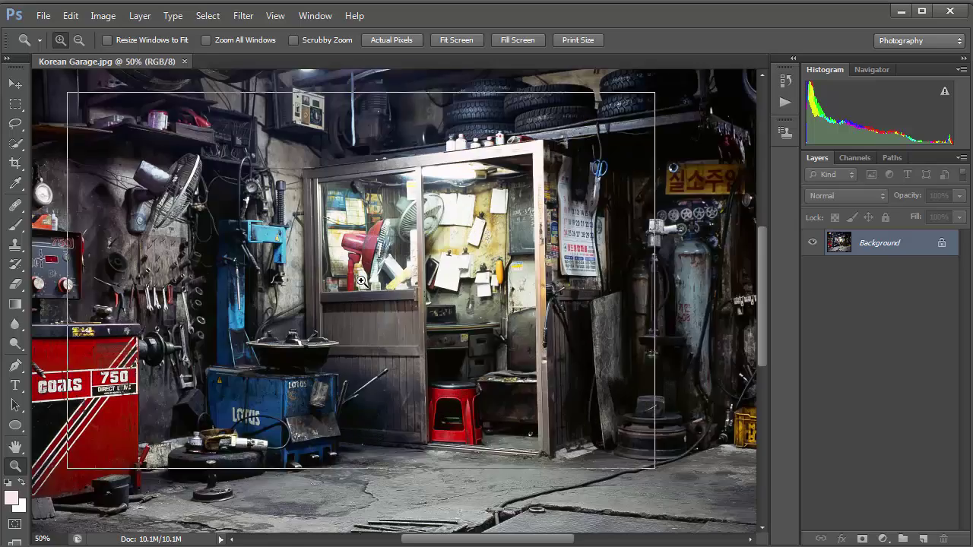
{"action": "left_click", "coordinate": [357, 283]}
{"action": "left_click", "coordinate": [327, 298]}
{"action": "left_click_drag", "start_coordinate": [191, 332], "coordinate": [725, 259]}
{"action": "left_click_drag", "start_coordinate": [655, 402], "coordinate": [491, 277]}
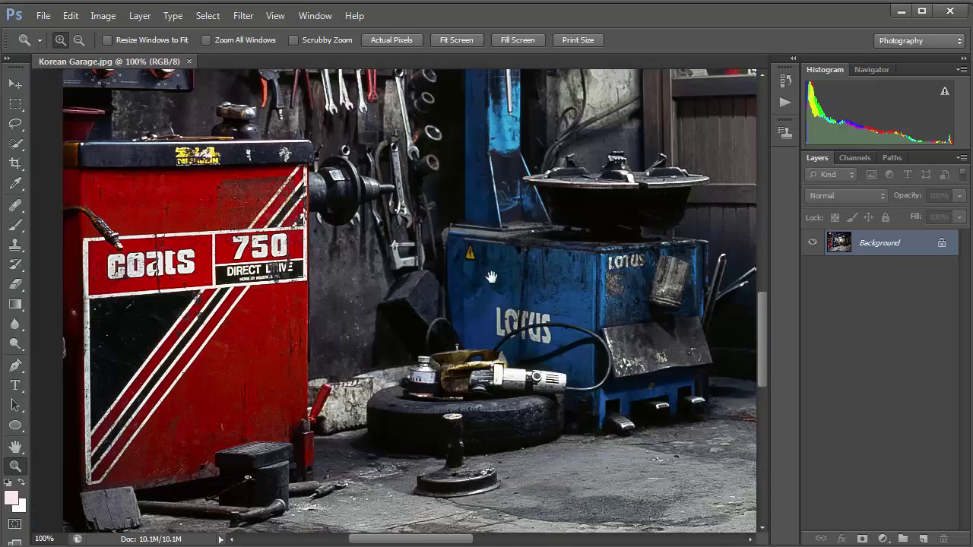
{"action": "left_click_drag", "start_coordinate": [614, 475], "coordinate": [391, 263]}
Pan over the yellow crate, sign and gas cylinder, then zoom back out to the whole photo.
{"action": "left_click_drag", "start_coordinate": [601, 436], "coordinate": [228, 408]}
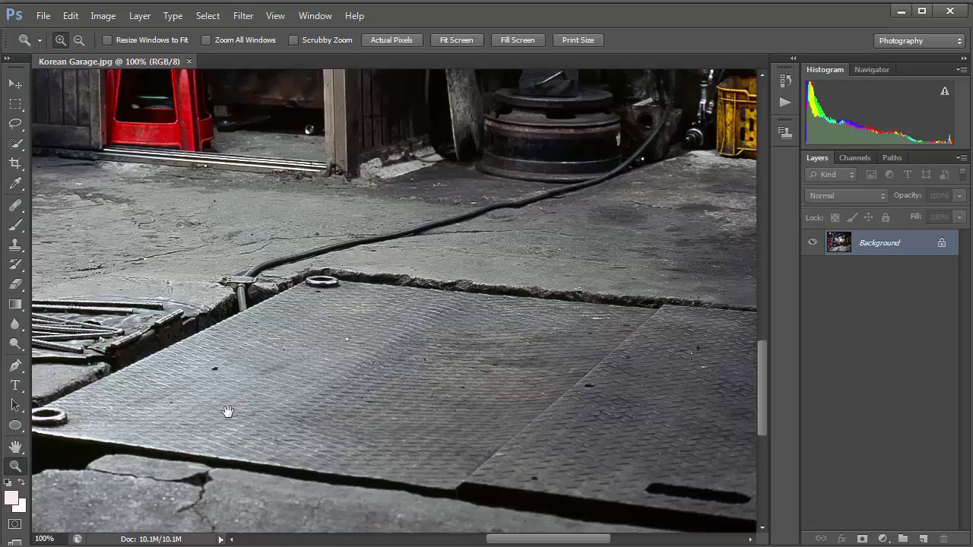
{"action": "left_click_drag", "start_coordinate": [426, 348], "coordinate": [401, 418]}
{"action": "left_click_drag", "start_coordinate": [395, 79], "coordinate": [466, 447]}
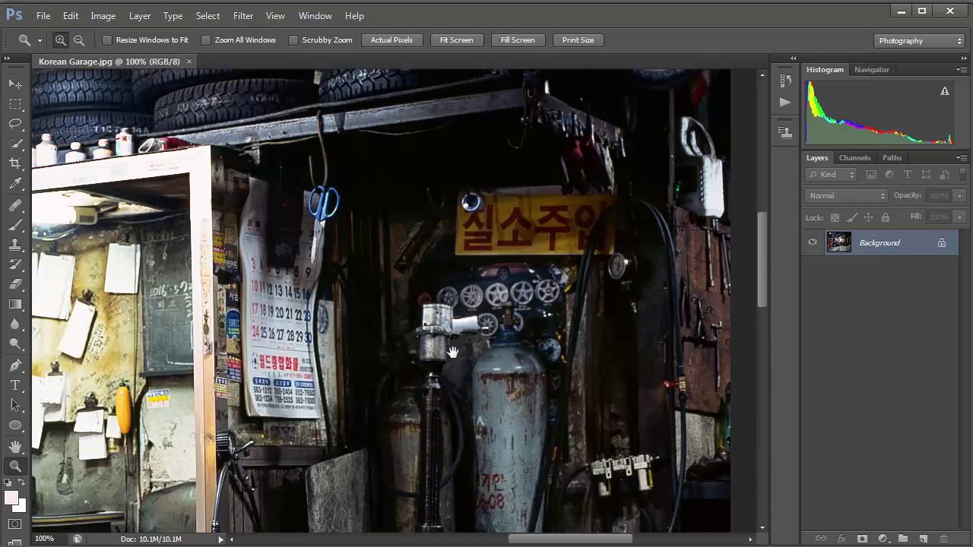
{"action": "left_click", "coordinate": [358, 316], "text": "alt"}
{"action": "left_click", "coordinate": [360, 315], "text": "alt"}
{"action": "left_click", "coordinate": [361, 315], "text": "alt"}
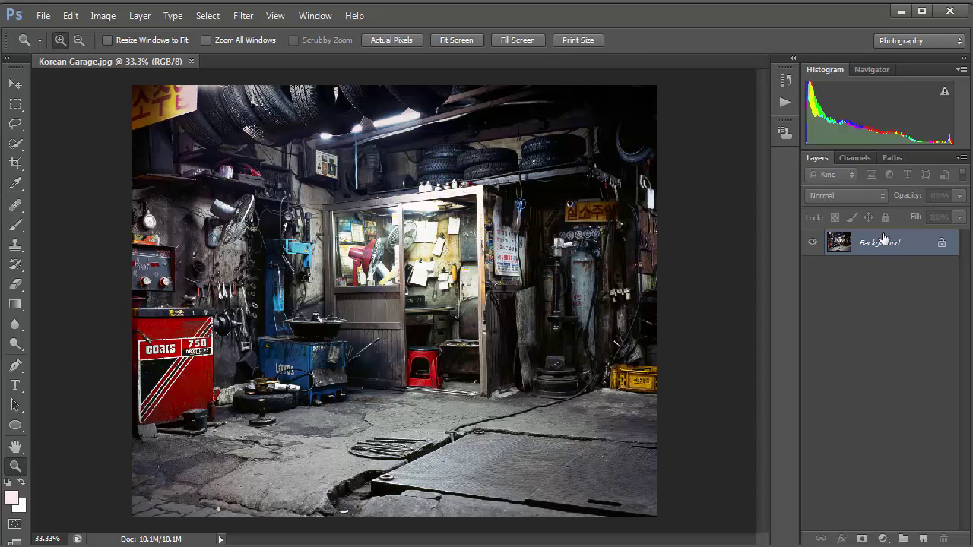
Duplicate Layer 1 and apply a 2.5-pixel High Pass filter to the copy.
{"action": "key", "text": "ctrl+j"}
{"action": "key", "text": "ctrl+j"}
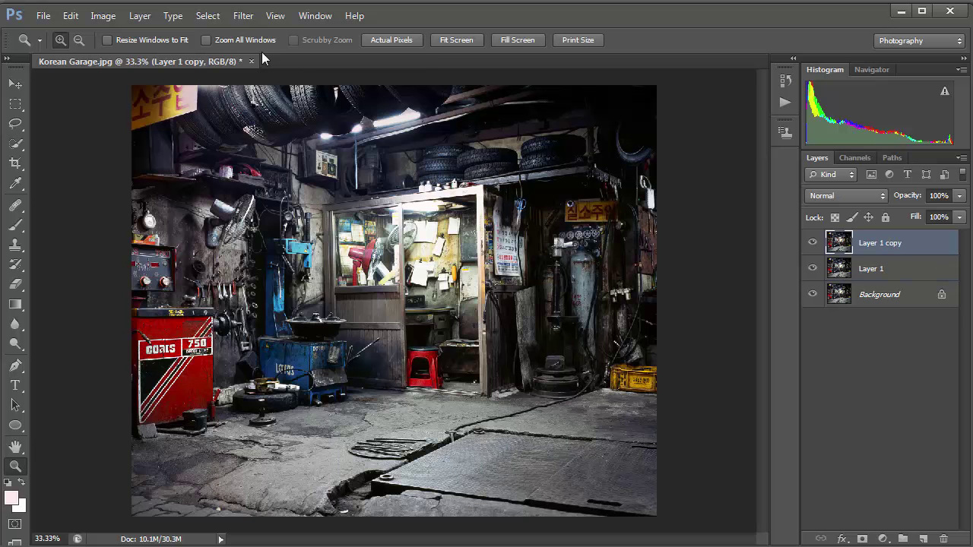
{"action": "left_click", "coordinate": [243, 15]}
{"action": "mouse_move", "coordinate": [289, 285]}
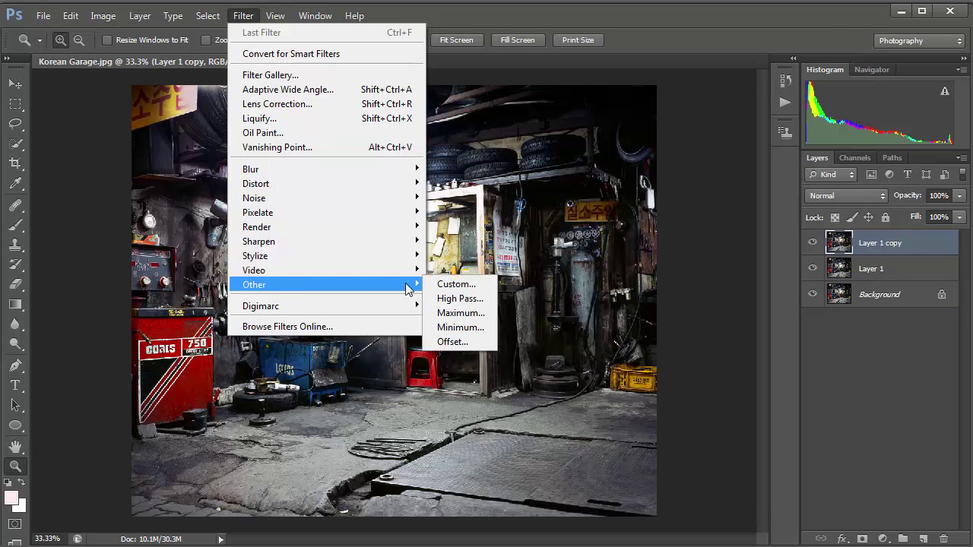
{"action": "left_click", "coordinate": [460, 298]}
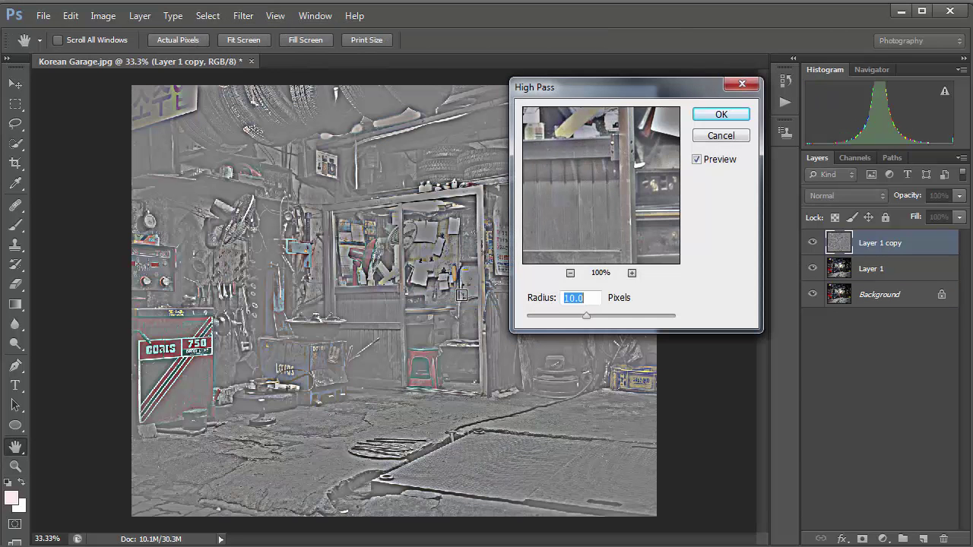
{"action": "type", "text": "2.5"}
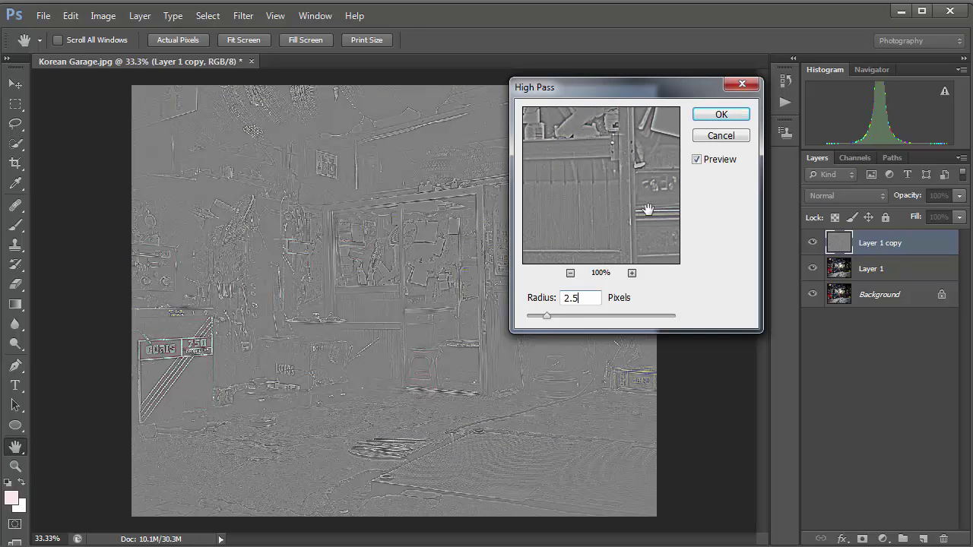
{"action": "left_click", "coordinate": [719, 114]}
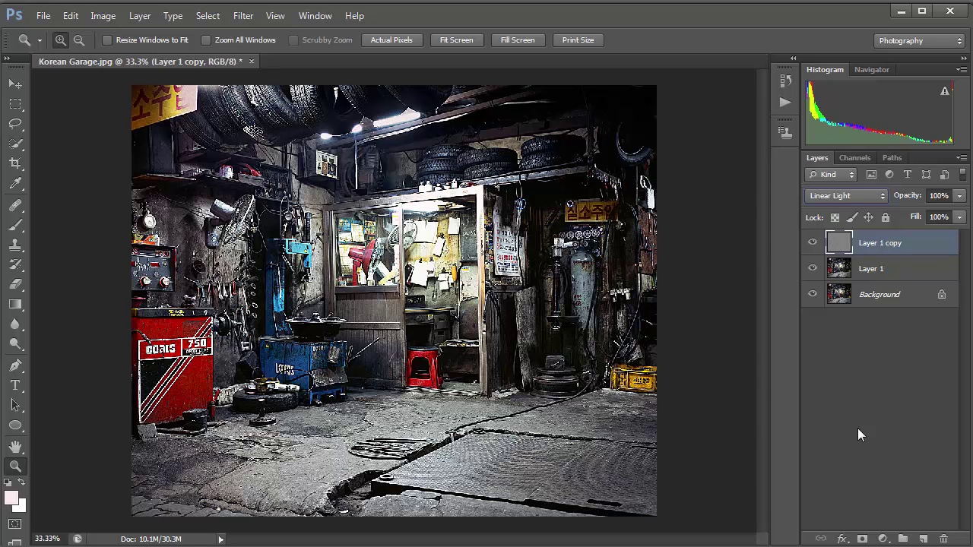
Merge the High Pass copy into Layer 1 and apply Diffuse in Anisotropic mode.
{"action": "key", "text": "Delete"}
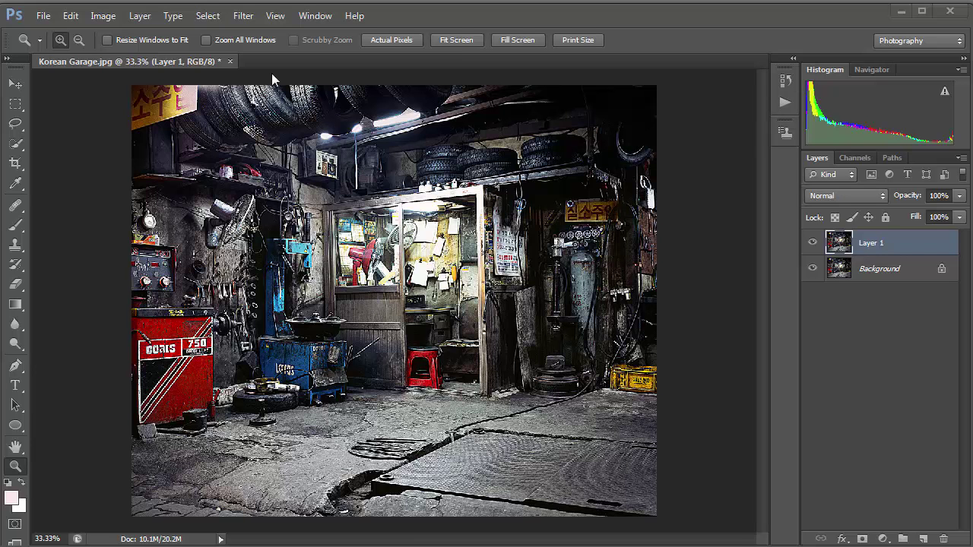
{"action": "left_click", "coordinate": [243, 17]}
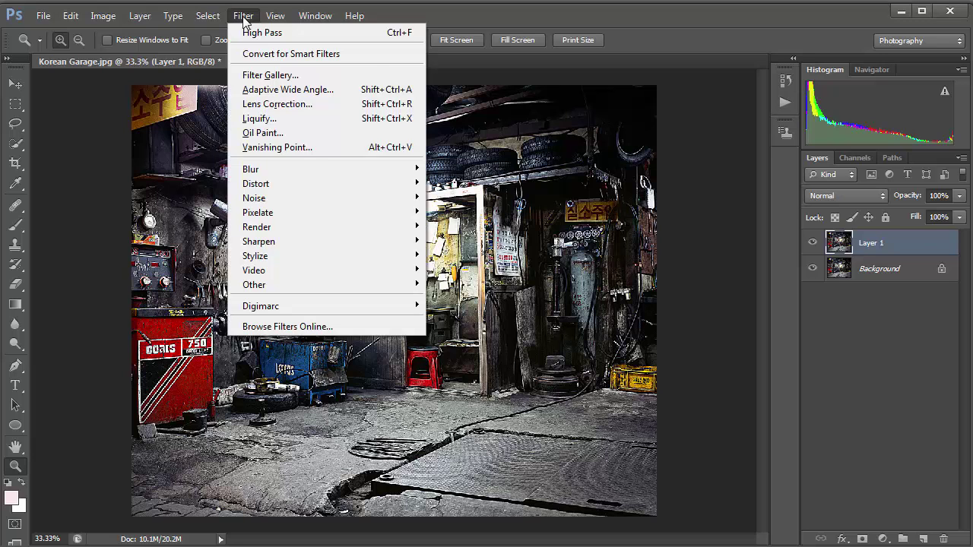
{"action": "mouse_move", "coordinate": [284, 256]}
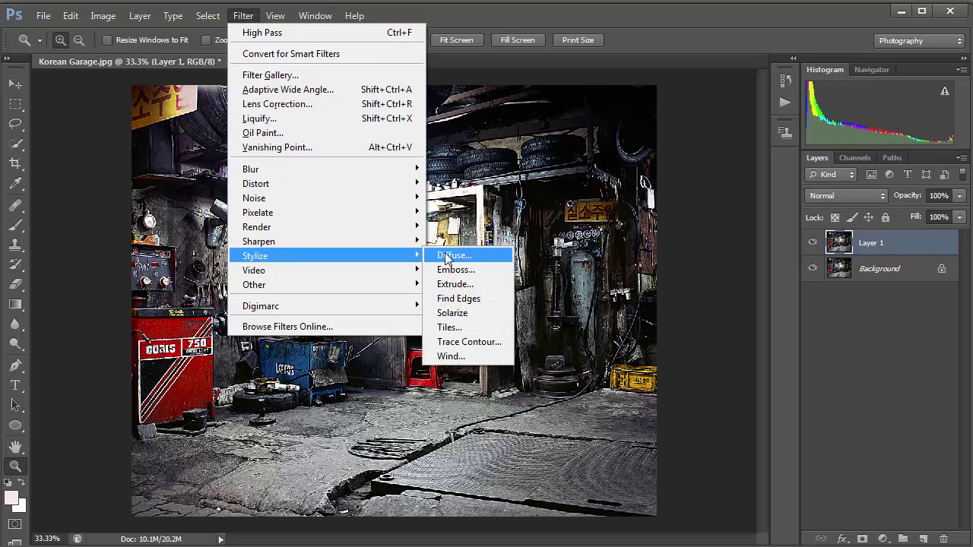
{"action": "left_click", "coordinate": [453, 256]}
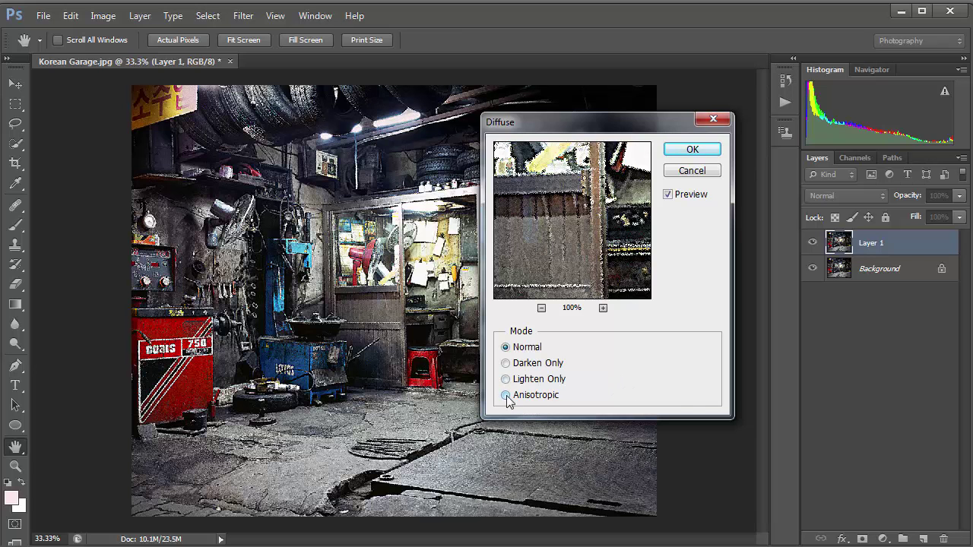
{"action": "left_click", "coordinate": [506, 396]}
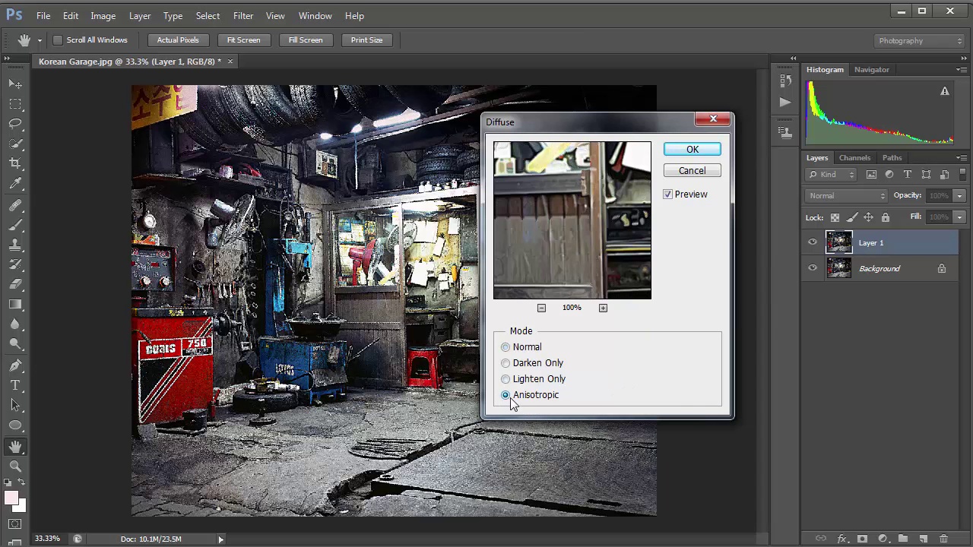
{"action": "left_click_drag", "start_coordinate": [562, 211], "coordinate": [606, 286]}
{"action": "left_click_drag", "start_coordinate": [598, 241], "coordinate": [538, 211]}
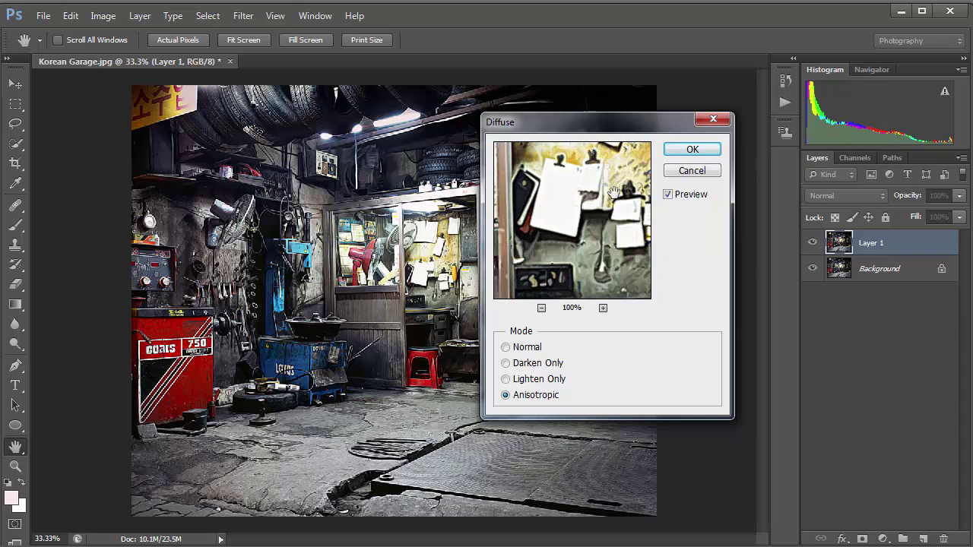
{"action": "left_click", "coordinate": [709, 150]}
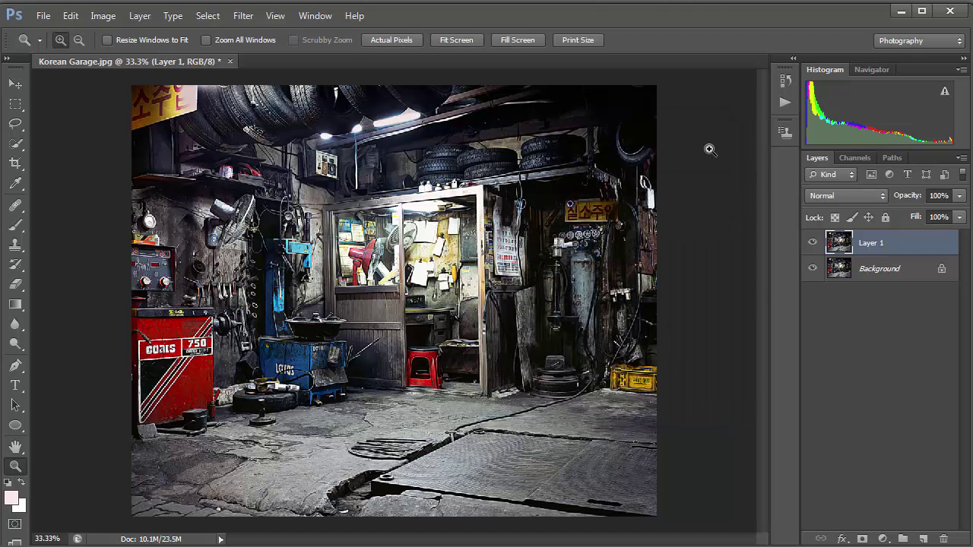
Rotate the image 90° clockwise twice.
{"action": "scroll", "coordinate": [710, 150], "scroll_direction": "up", "scroll_amount": 1}
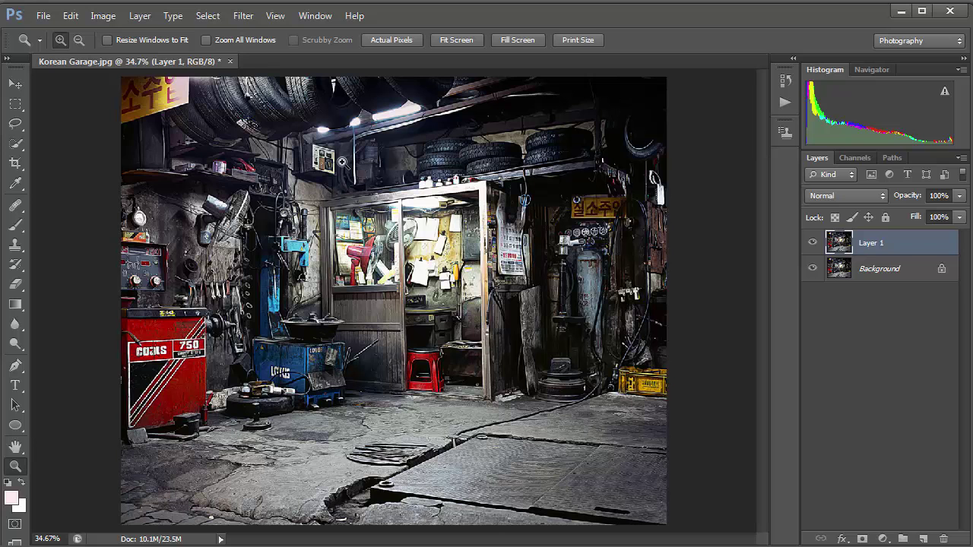
{"action": "left_click", "coordinate": [105, 16]}
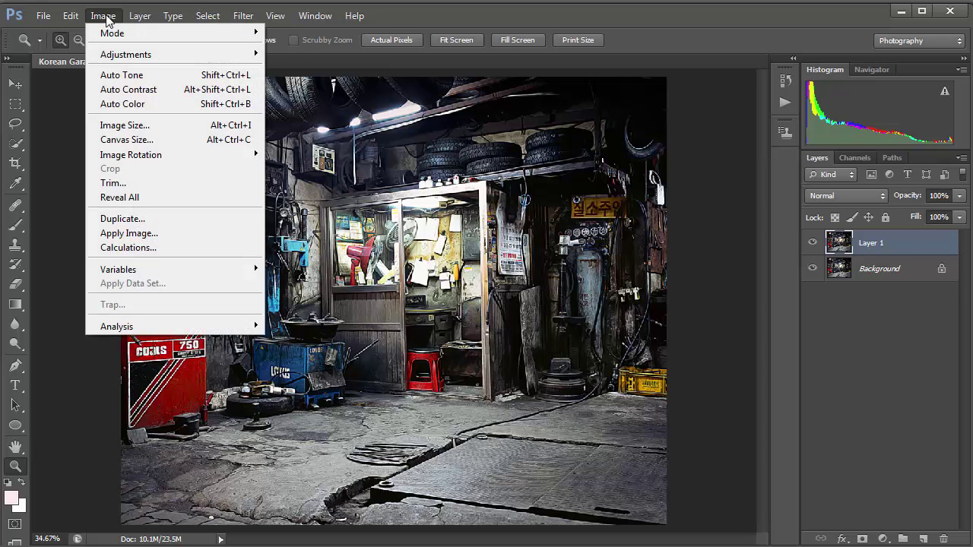
{"action": "mouse_move", "coordinate": [163, 155]}
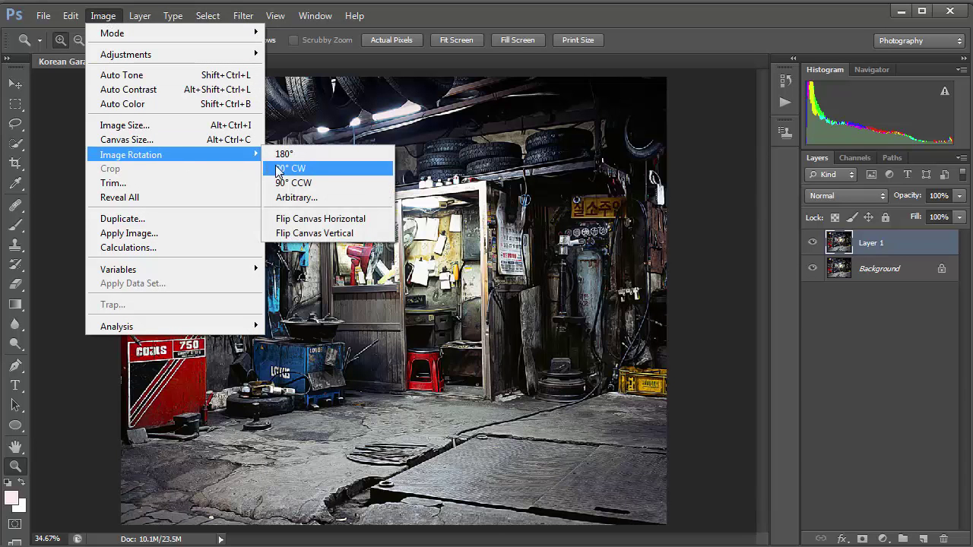
{"action": "left_click", "coordinate": [303, 170]}
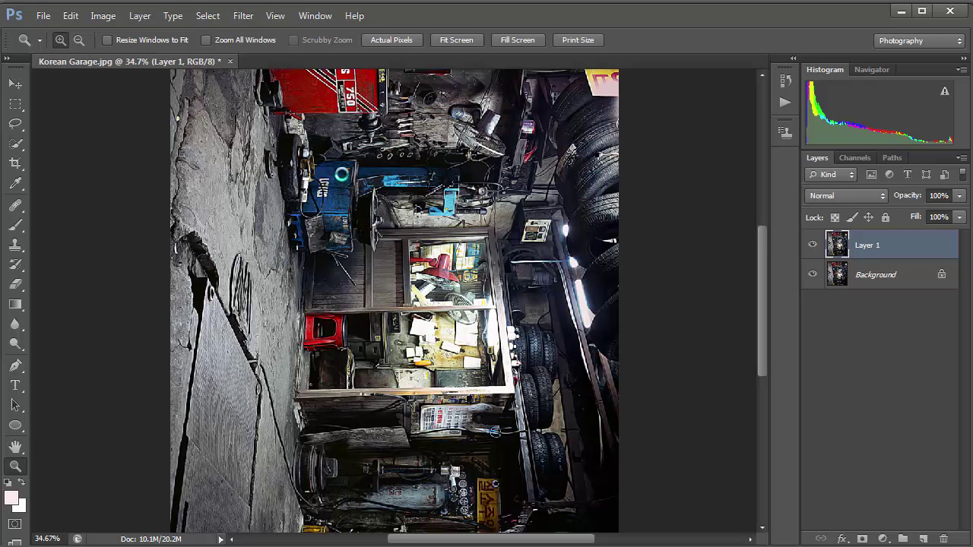
{"action": "left_click", "coordinate": [105, 16]}
{"action": "mouse_move", "coordinate": [157, 158]}
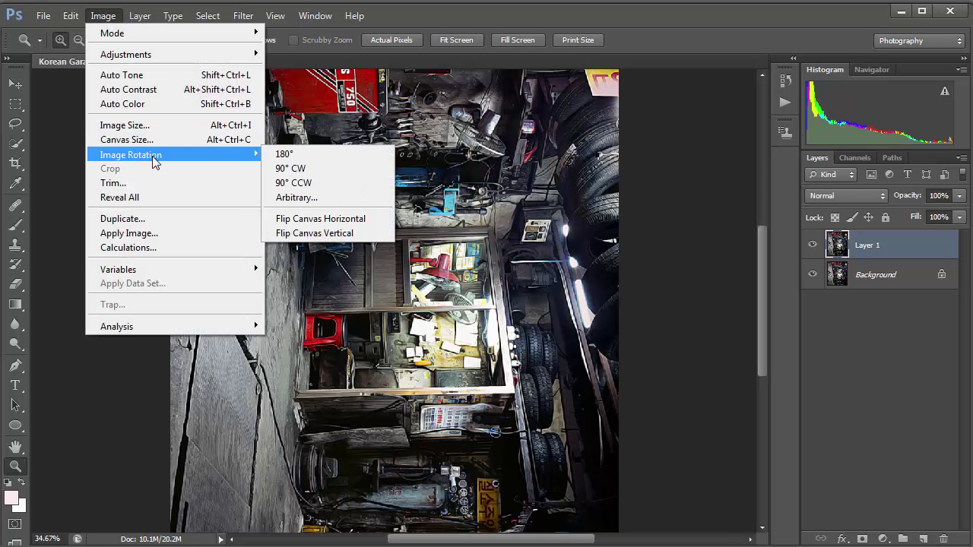
{"action": "left_click", "coordinate": [301, 169]}
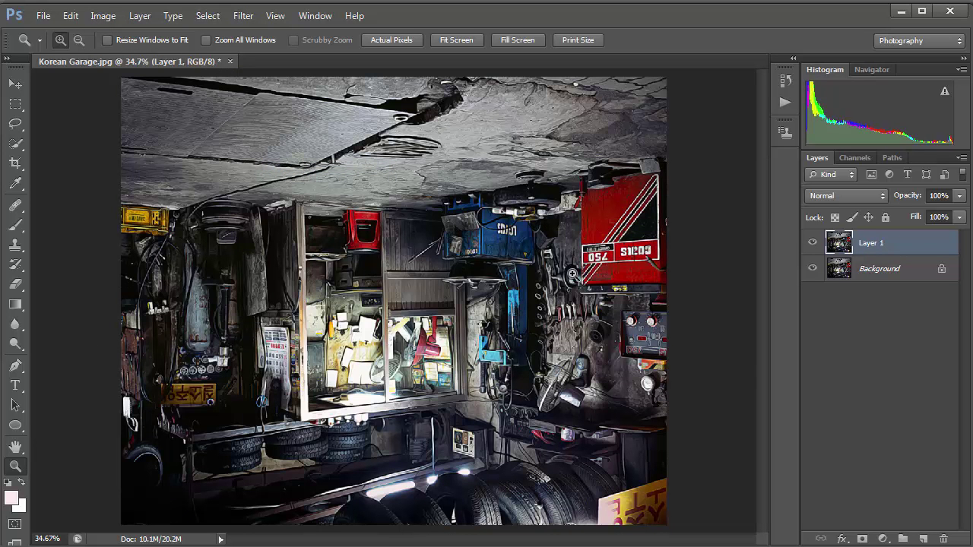
Rotate 90° clockwise once more, then 90° counter-clockwise back to landscape.
{"action": "left_click", "coordinate": [103, 15]}
{"action": "mouse_move", "coordinate": [146, 156]}
{"action": "left_click", "coordinate": [290, 170]}
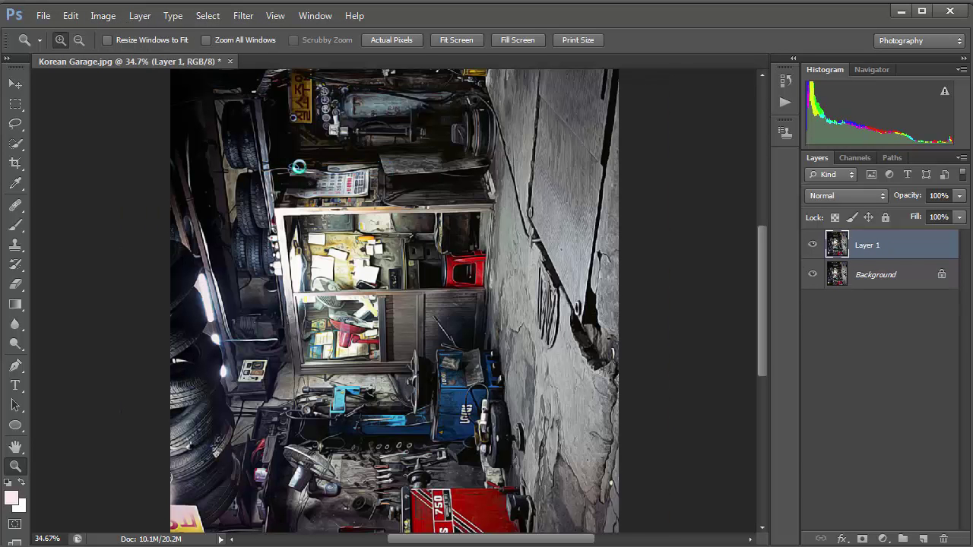
{"action": "left_click", "coordinate": [102, 16]}
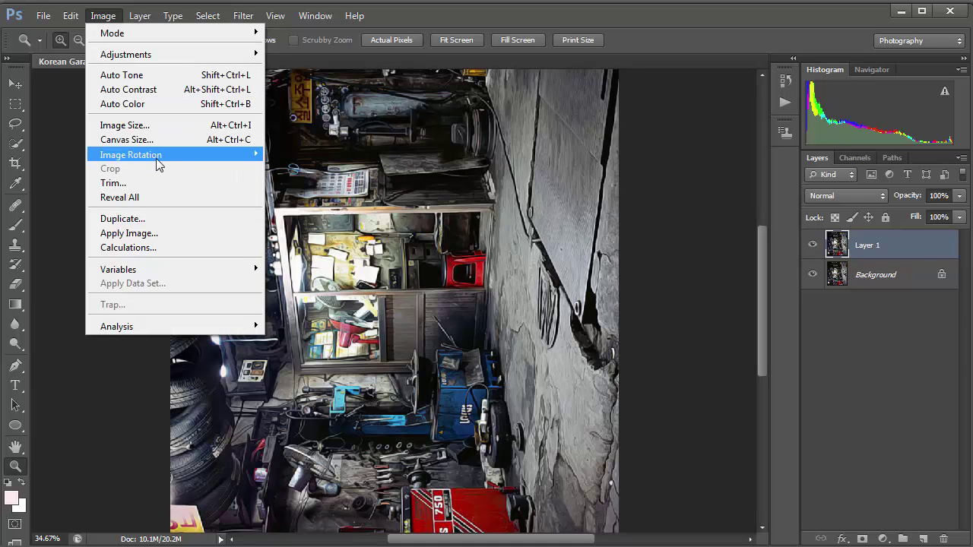
{"action": "mouse_move", "coordinate": [159, 165]}
{"action": "left_click", "coordinate": [304, 182]}
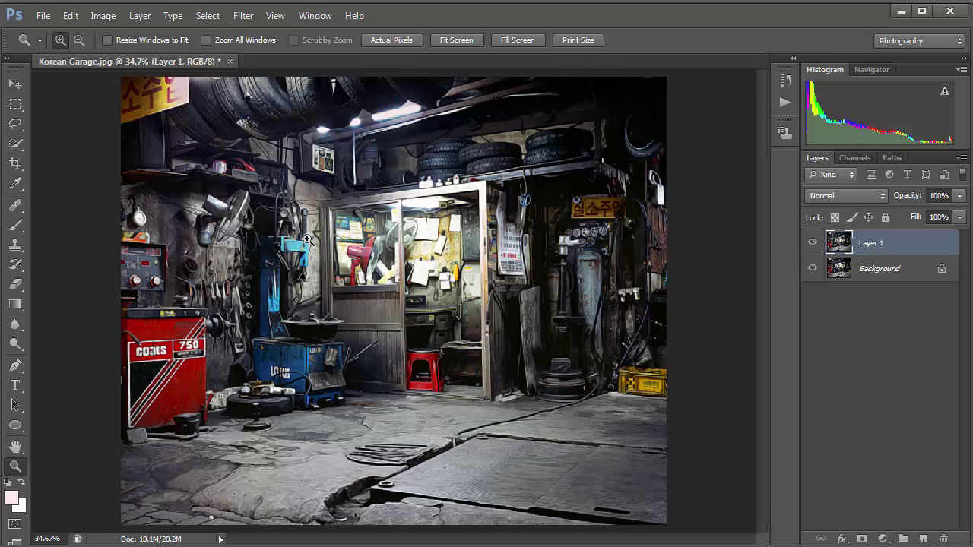
Apply Smart Sharpen to Layer 1 at 100% amount and 1.0 px radius.
{"action": "left_click", "coordinate": [241, 17]}
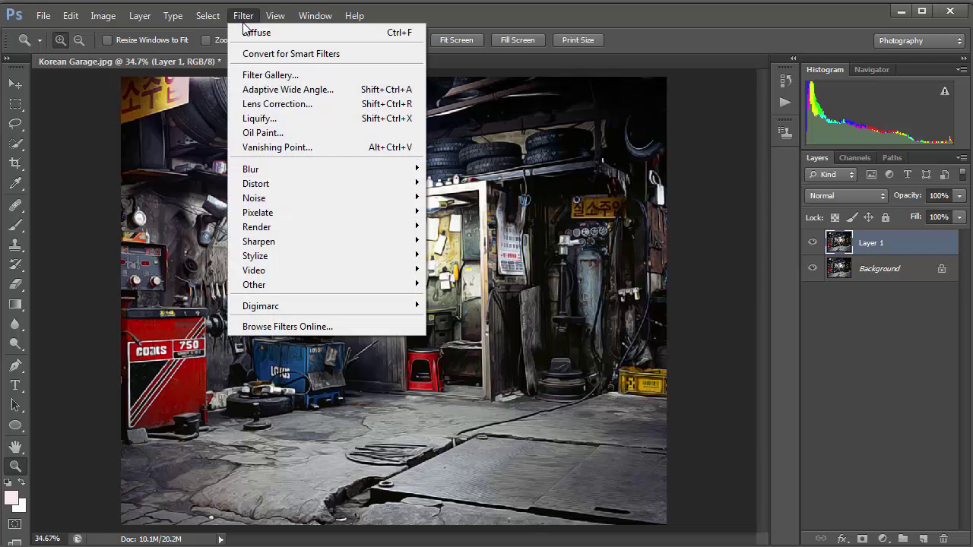
{"action": "mouse_move", "coordinate": [289, 242]}
{"action": "left_click", "coordinate": [469, 284]}
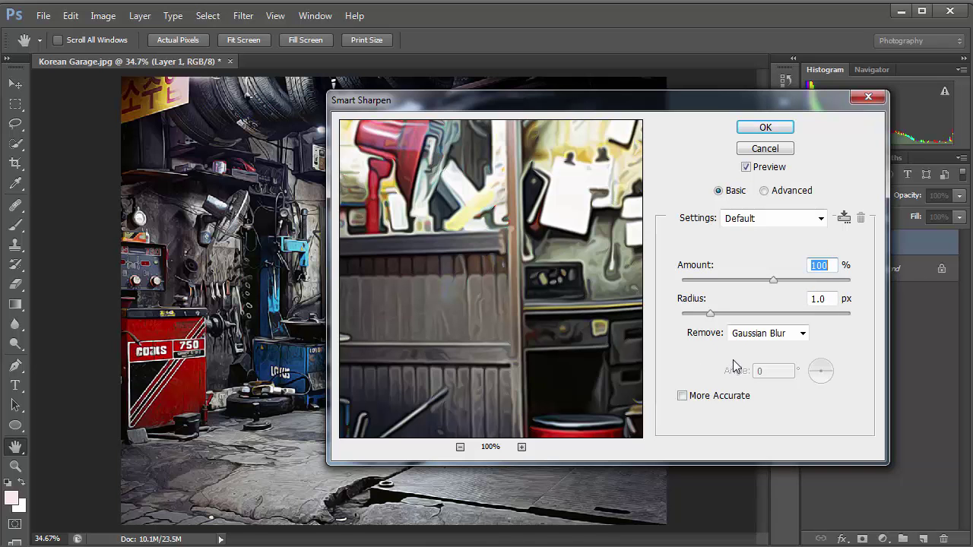
{"action": "left_click", "coordinate": [773, 131]}
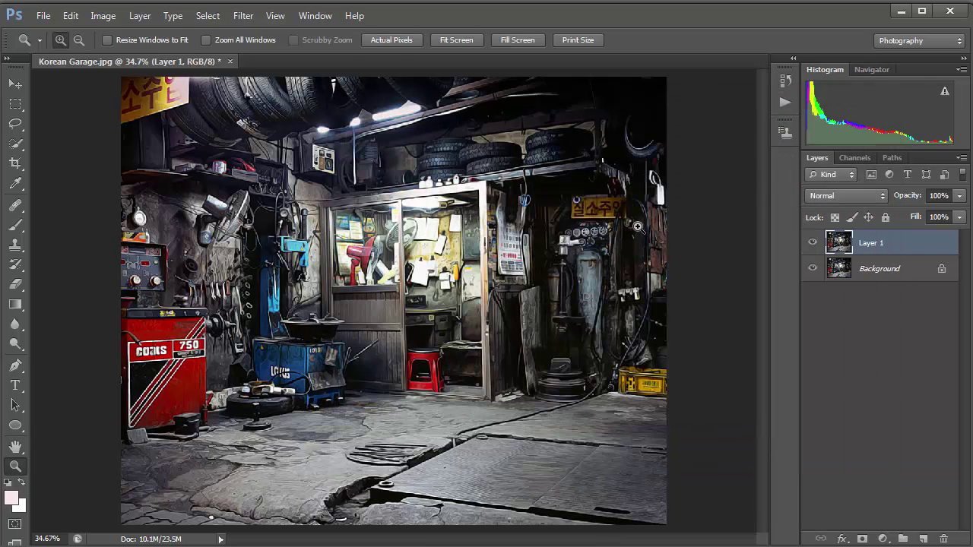
Apply Surface Blur to Layer 1 with threshold 15 and radius about 22.
{"action": "left_click", "coordinate": [241, 18]}
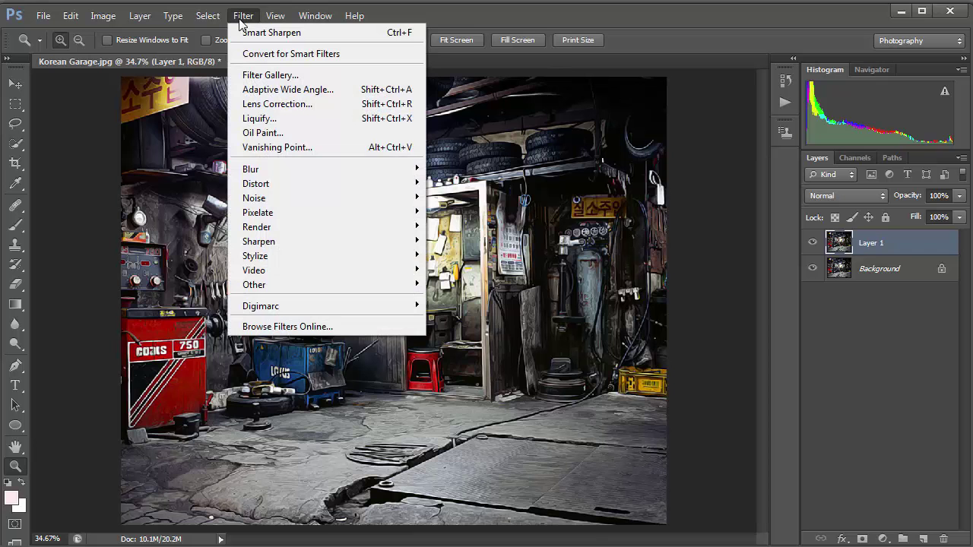
{"action": "mouse_move", "coordinate": [331, 170]}
{"action": "left_click", "coordinate": [464, 363]}
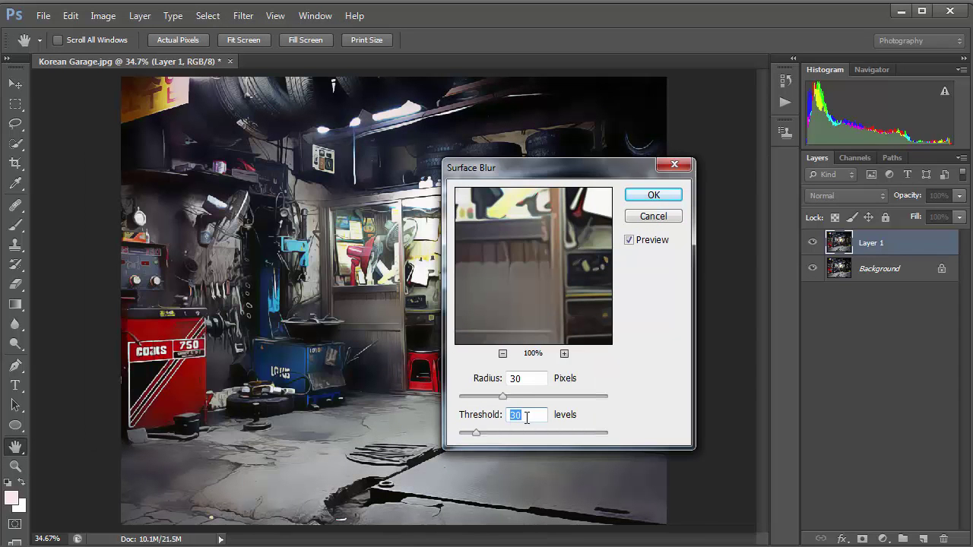
{"action": "type", "text": "15"}
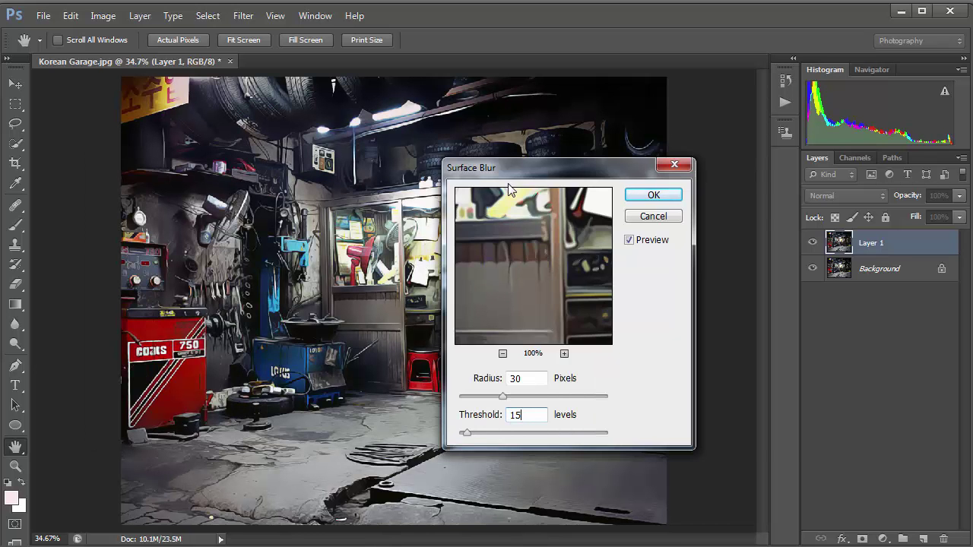
{"action": "left_click_drag", "start_coordinate": [511, 168], "coordinate": [615, 155]}
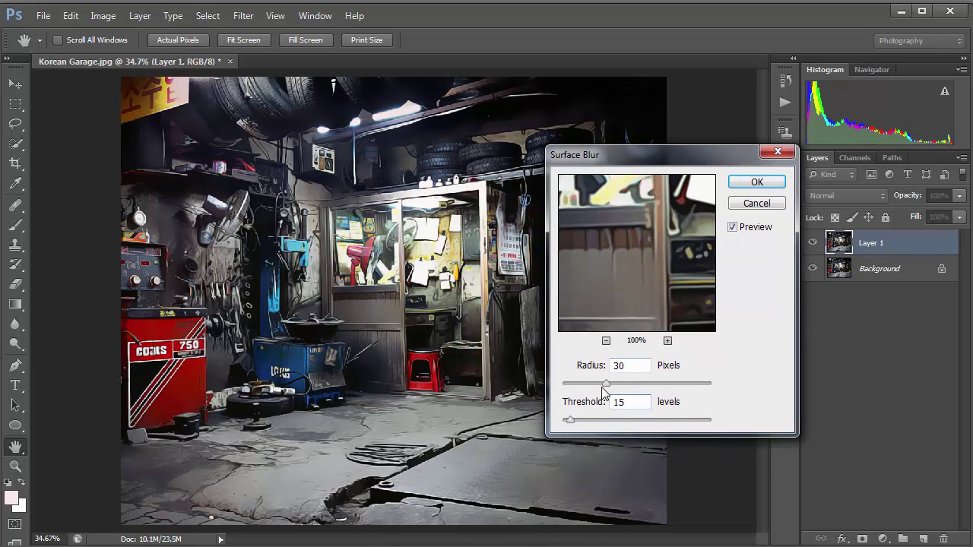
{"action": "mouse_move", "coordinate": [607, 385]}
{"action": "left_mouse_down"}
{"action": "mouse_move", "coordinate": [591, 385]}
{"action": "mouse_move", "coordinate": [606, 384]}
{"action": "left_mouse_up"}
{"action": "left_click", "coordinate": [753, 184]}
Zoom in on the blue tyre machine and toggle Layer 1 to compare with the original.
{"action": "key", "text": "z"}
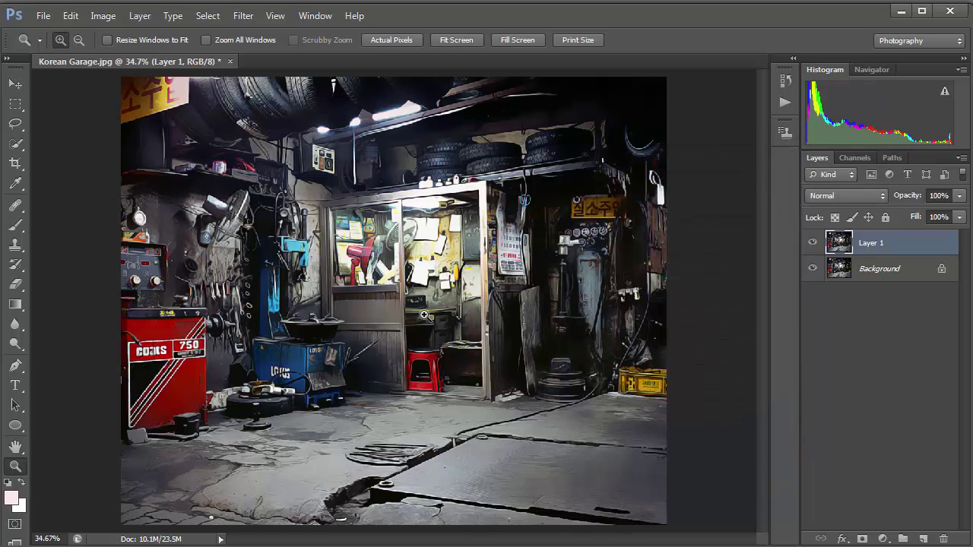
{"action": "left_click", "coordinate": [267, 336]}
{"action": "left_click", "coordinate": [270, 337]}
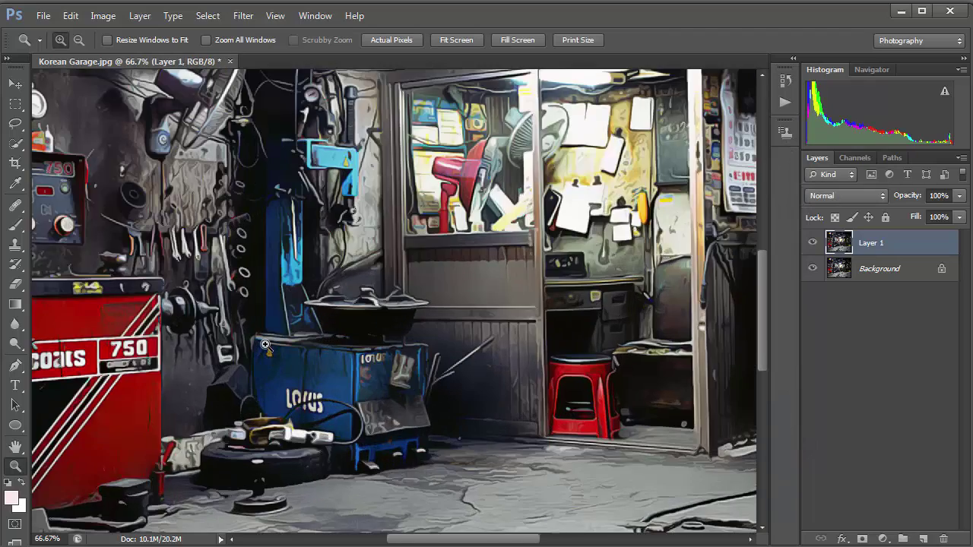
{"action": "left_click_drag", "start_coordinate": [267, 253], "coordinate": [575, 377]}
{"action": "left_click", "coordinate": [813, 243]}
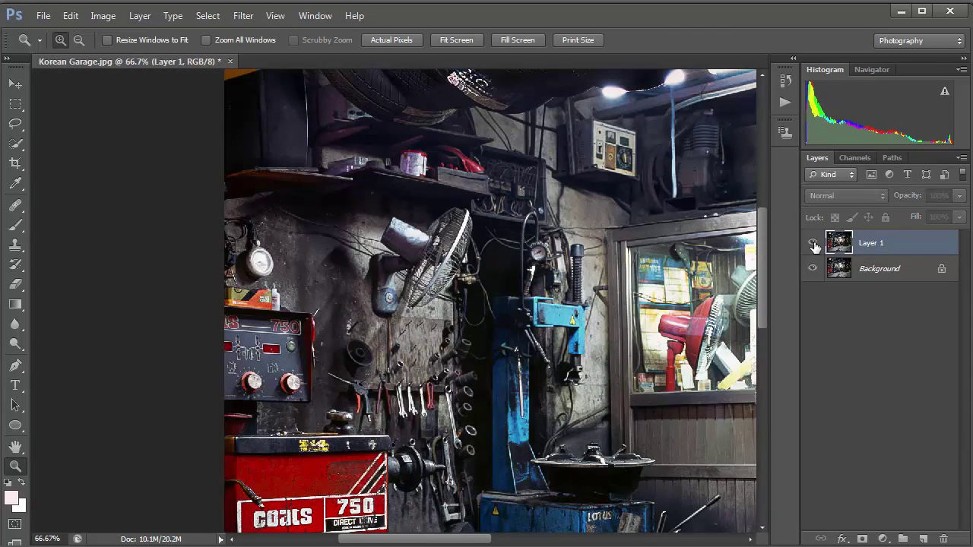
{"action": "left_click", "coordinate": [813, 242]}
{"action": "left_click_drag", "start_coordinate": [578, 320], "coordinate": [439, 417]}
{"action": "left_click", "coordinate": [418, 245], "text": "alt"}
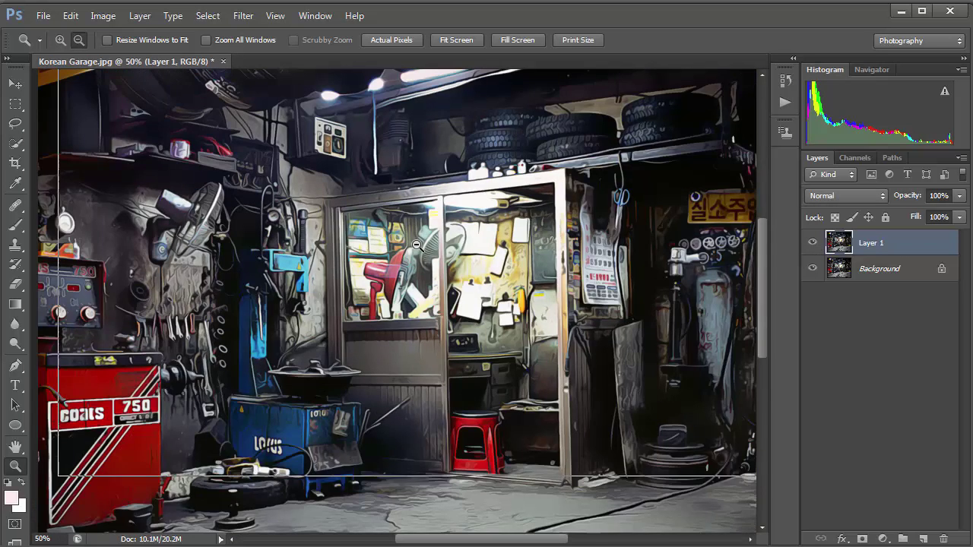
{"action": "left_click", "coordinate": [418, 244], "text": "alt"}
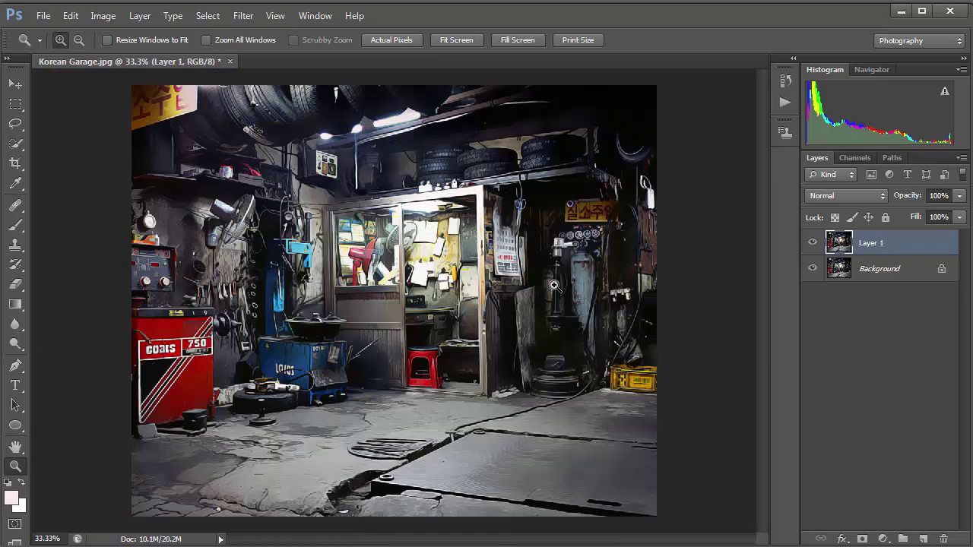
Add a Levels adjustment layer with black input 15 and white input raised to about 245.
{"action": "left_click", "coordinate": [883, 539]}
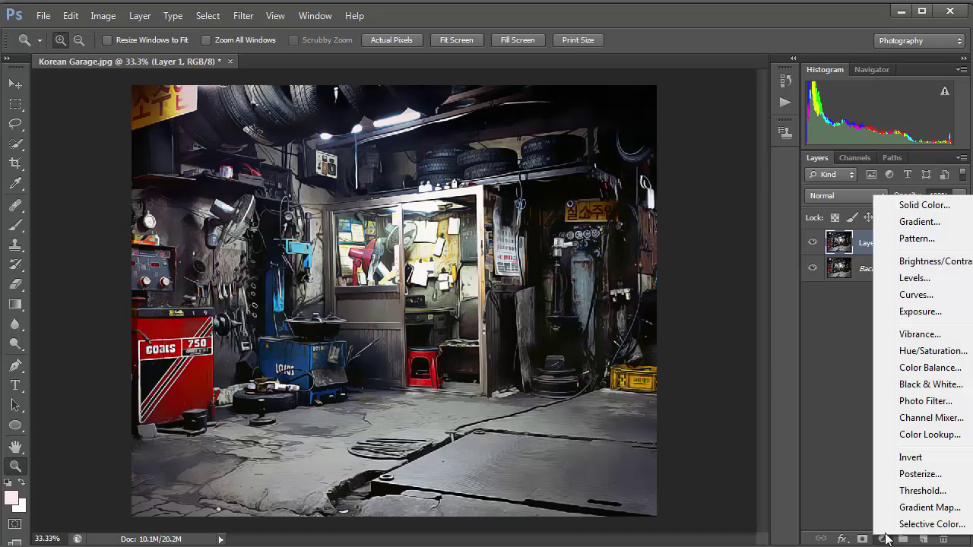
{"action": "left_click", "coordinate": [920, 280]}
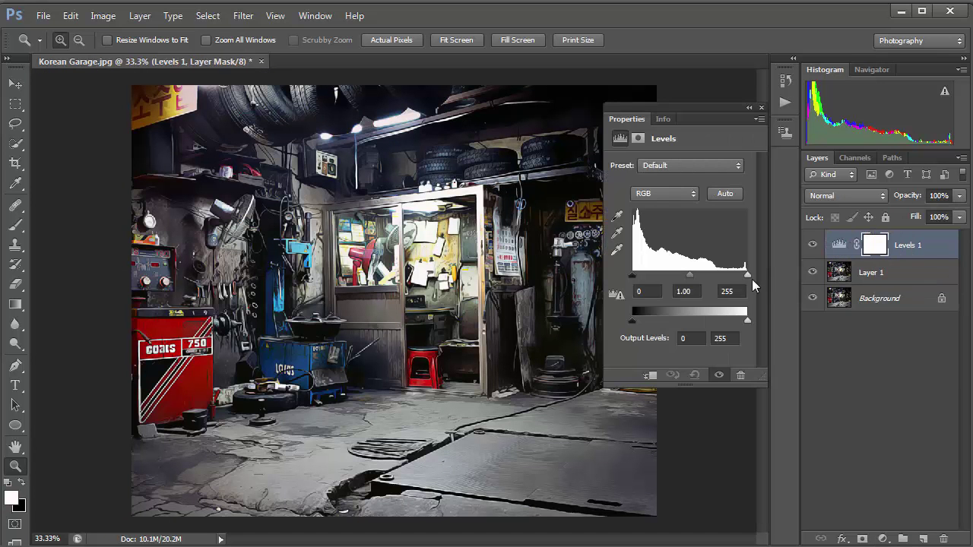
{"action": "left_click", "coordinate": [639, 291]}
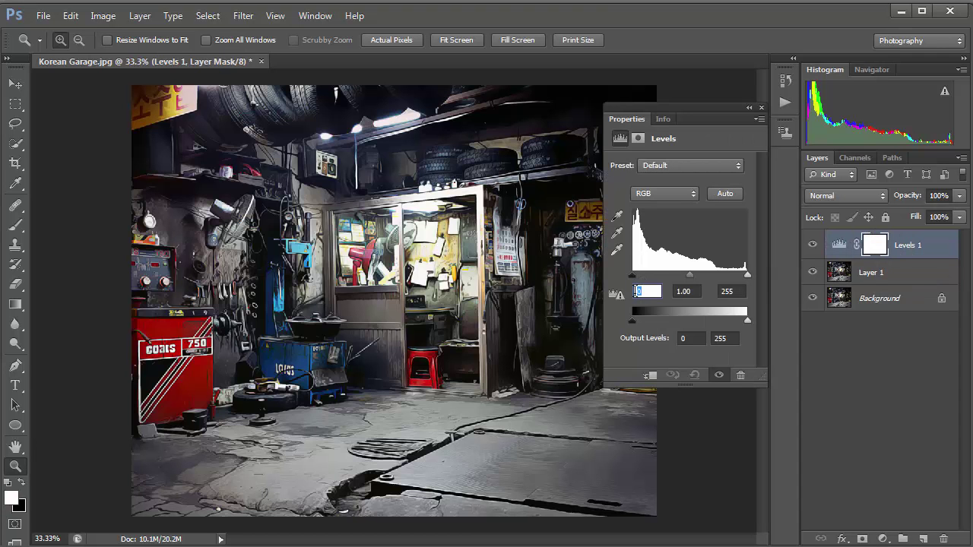
{"action": "type", "text": "15"}
{"action": "left_click", "coordinate": [727, 291]}
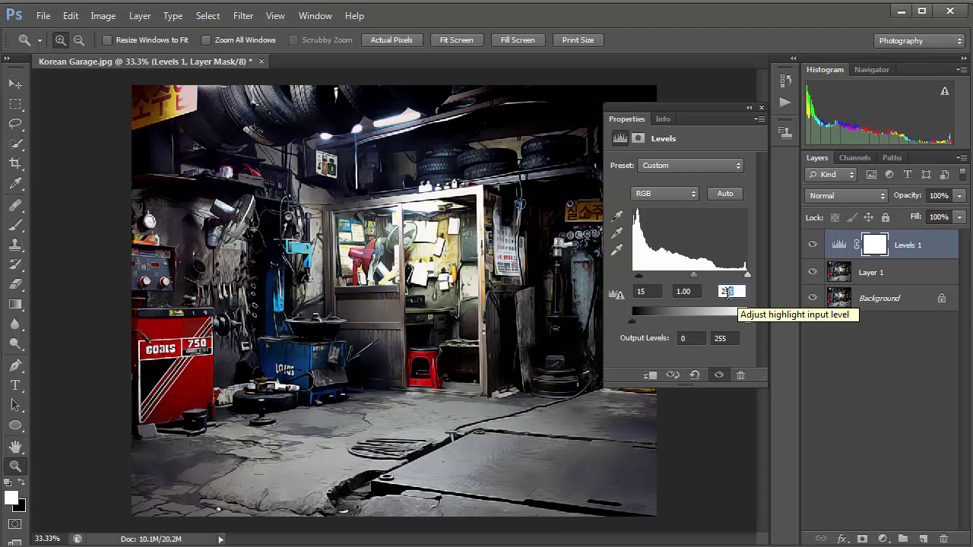
{"action": "type", "text": "215"}
{"action": "left_click", "coordinate": [719, 374]}
{"action": "left_click", "coordinate": [719, 374]}
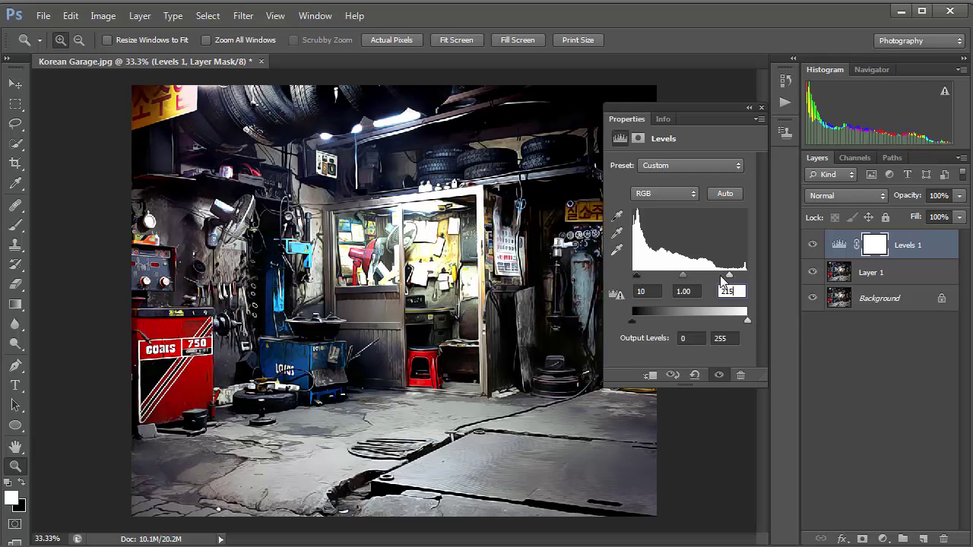
{"action": "left_click_drag", "start_coordinate": [728, 275], "coordinate": [749, 281]}
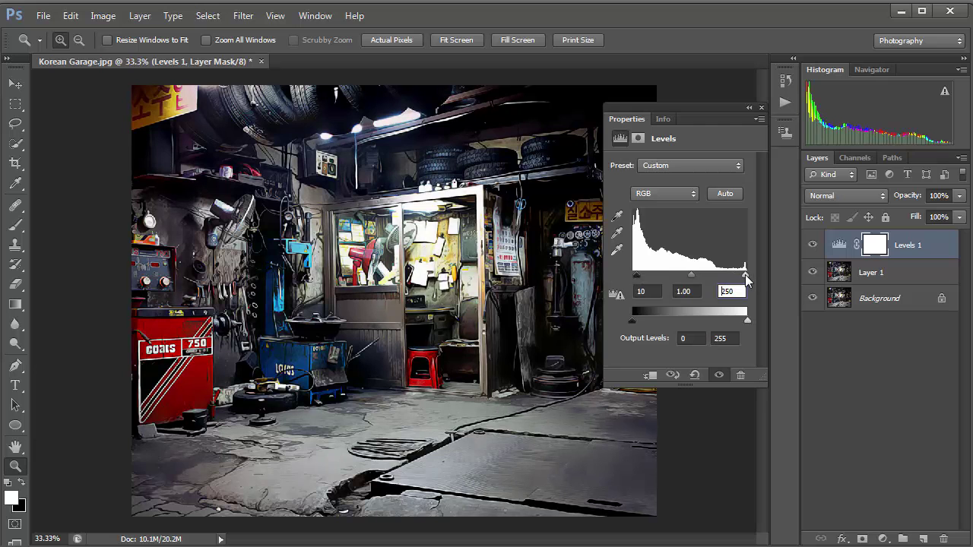
{"action": "left_click", "coordinate": [761, 107]}
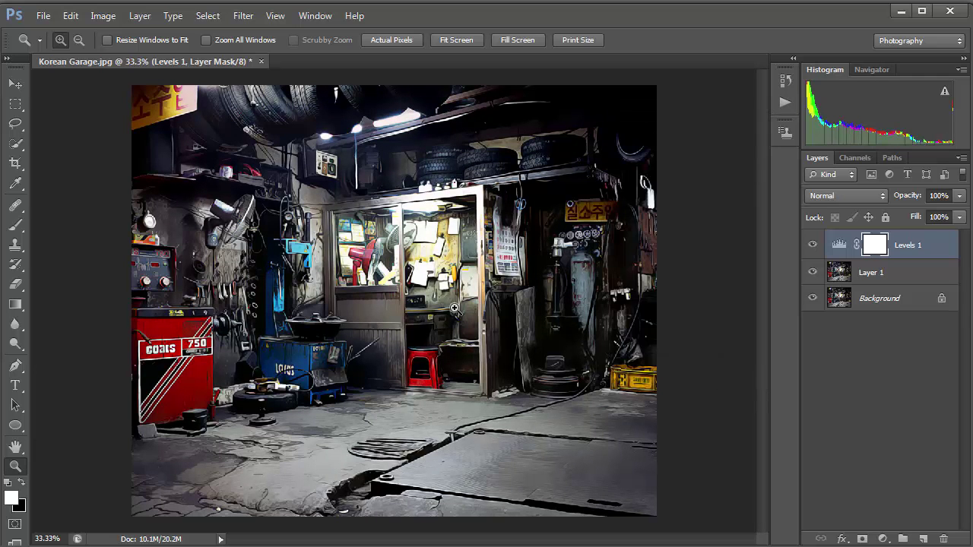
Zoom to 100% on the red and blue machines.
{"action": "left_click", "coordinate": [423, 338]}
{"action": "left_click", "coordinate": [380, 311]}
{"action": "left_click_drag", "start_coordinate": [240, 287], "coordinate": [570, 304]}
{"action": "left_click", "coordinate": [485, 280]}
{"action": "left_click_drag", "start_coordinate": [447, 312], "coordinate": [531, 243]}
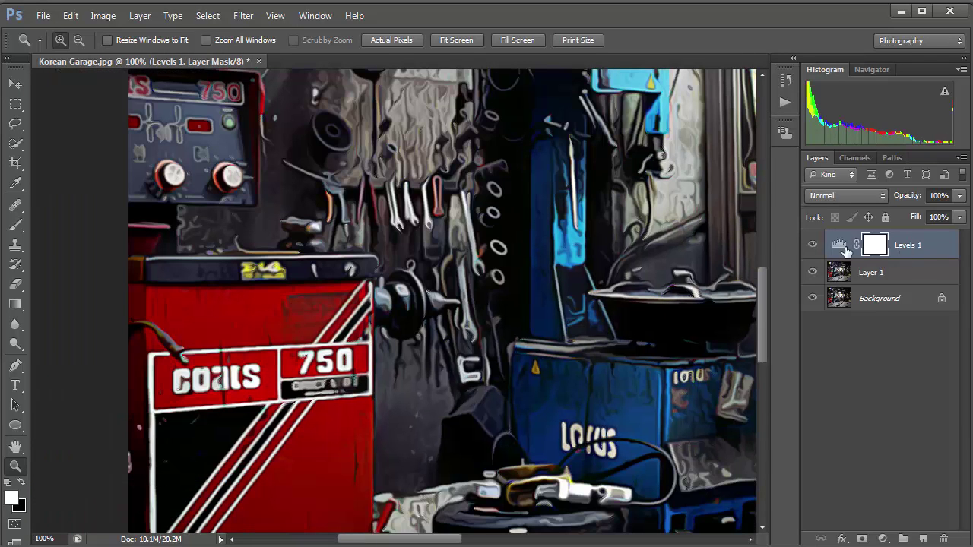
Group Layer 1 and Levels 1 into Group 1, toggle it to compare, then zoom out.
{"action": "left_click", "coordinate": [923, 274], "text": "shift"}
{"action": "key", "text": "ctrl+g"}
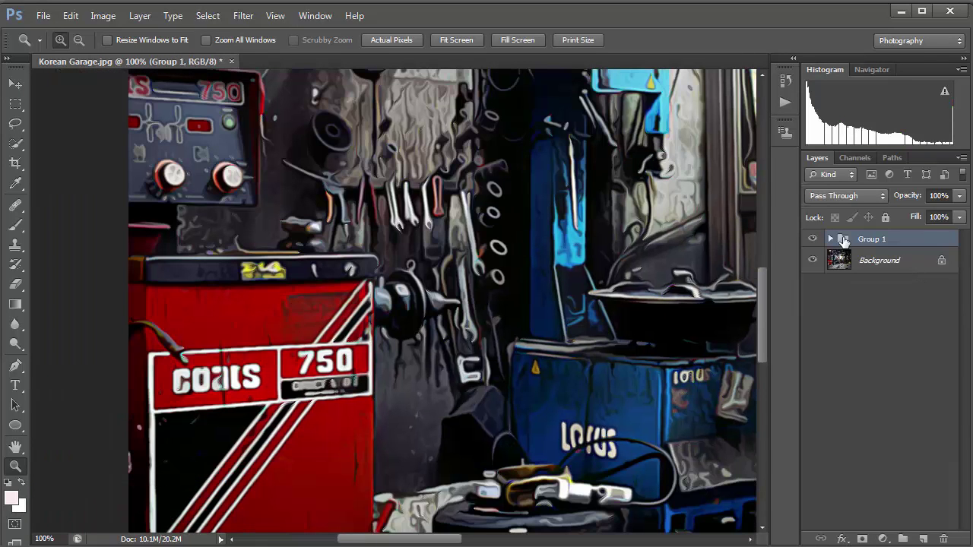
{"action": "left_click", "coordinate": [813, 238]}
{"action": "left_click", "coordinate": [815, 239]}
{"action": "left_click_drag", "start_coordinate": [600, 216], "coordinate": [345, 306]}
{"action": "left_click", "coordinate": [527, 289], "text": "alt"}
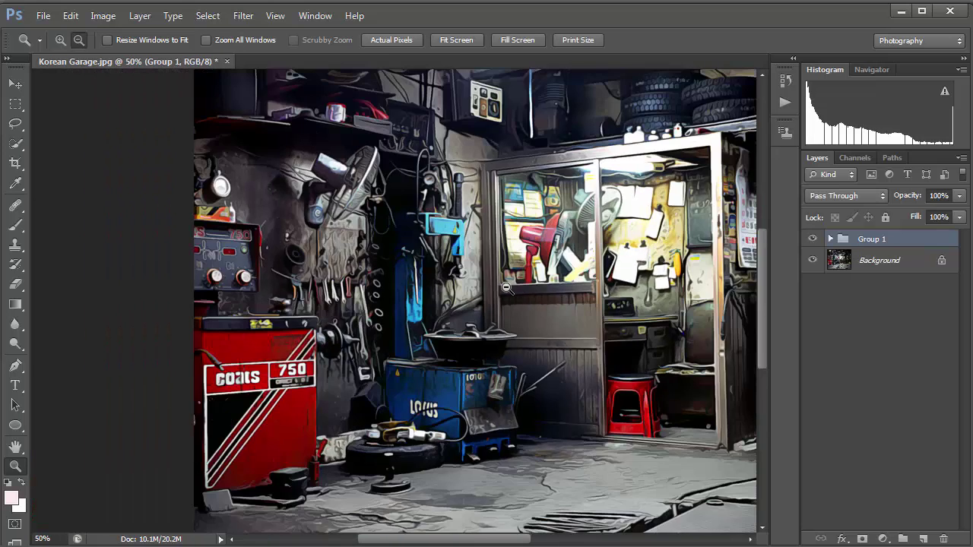
{"action": "left_click", "coordinate": [506, 287], "text": "alt"}
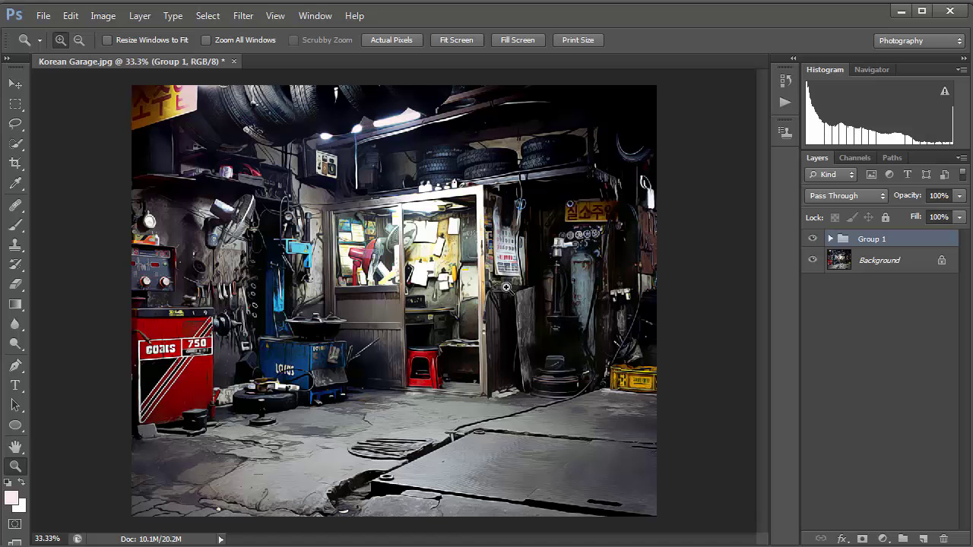